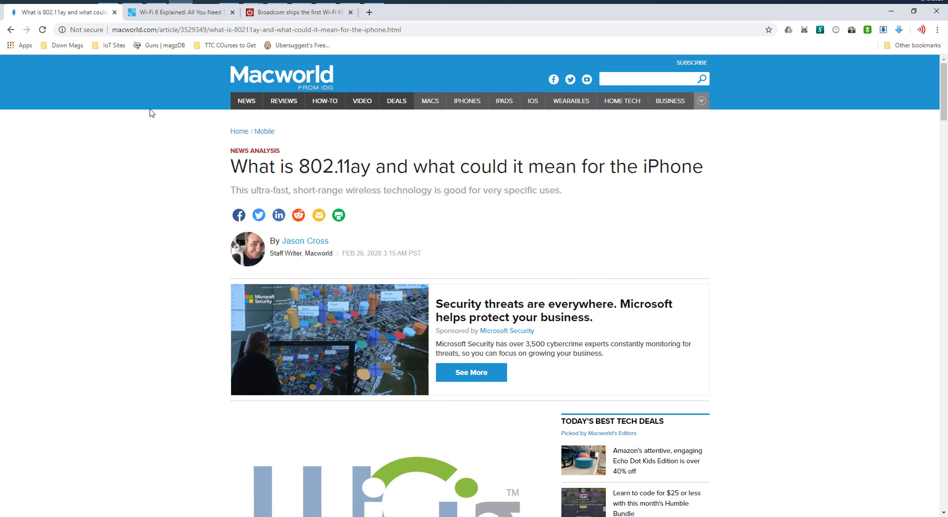
Switch to the Gizmochina Wi-Fi 6 article tab to begin reading its introduction
left_click(182, 12)
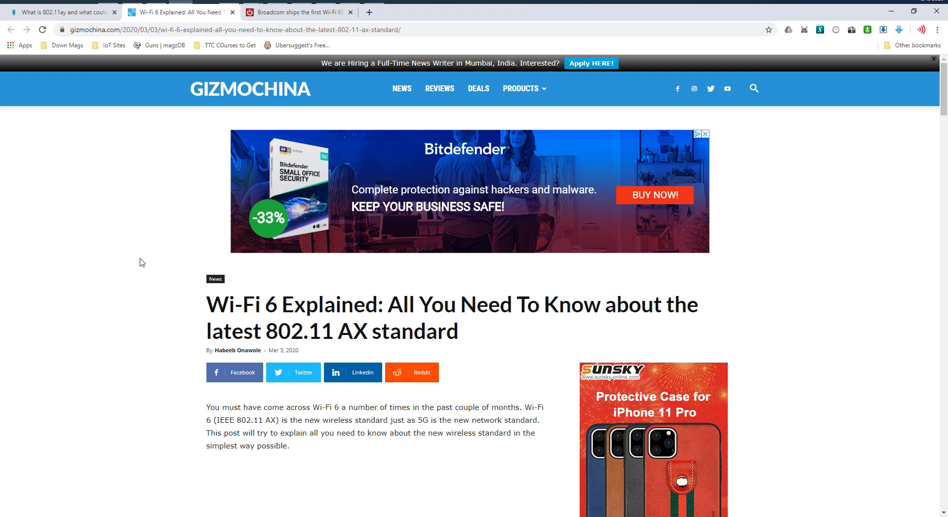
scroll(141, 263, "down", 2)
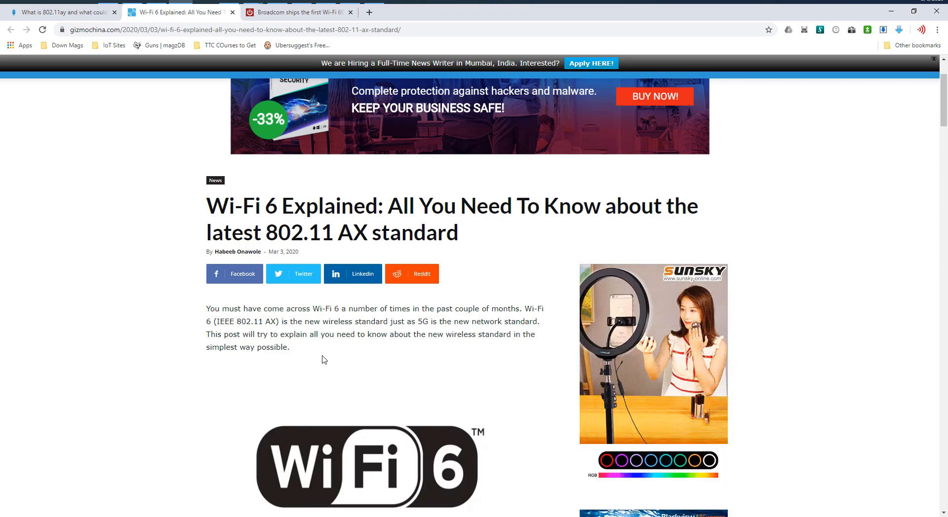
scroll(288, 351, "down", 1)
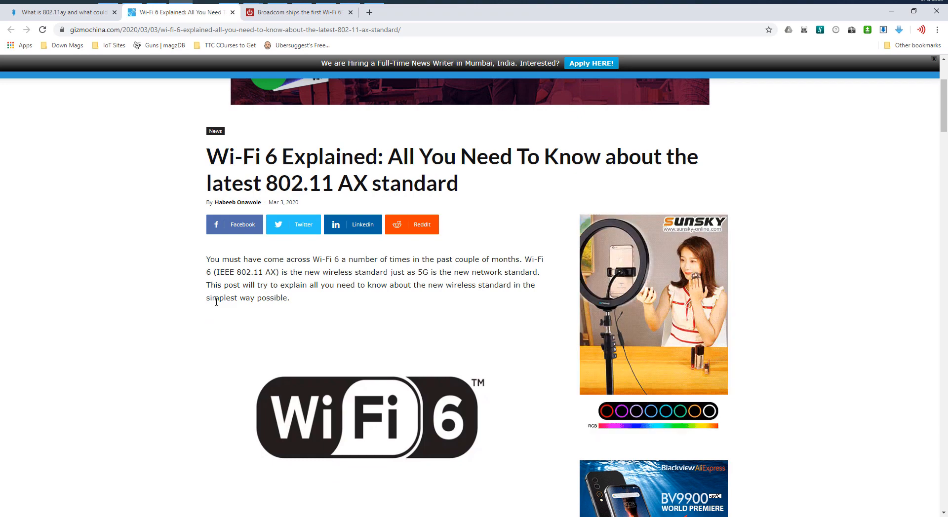
scroll(216, 304, "down", 4)
scroll(216, 304, "down", 4)
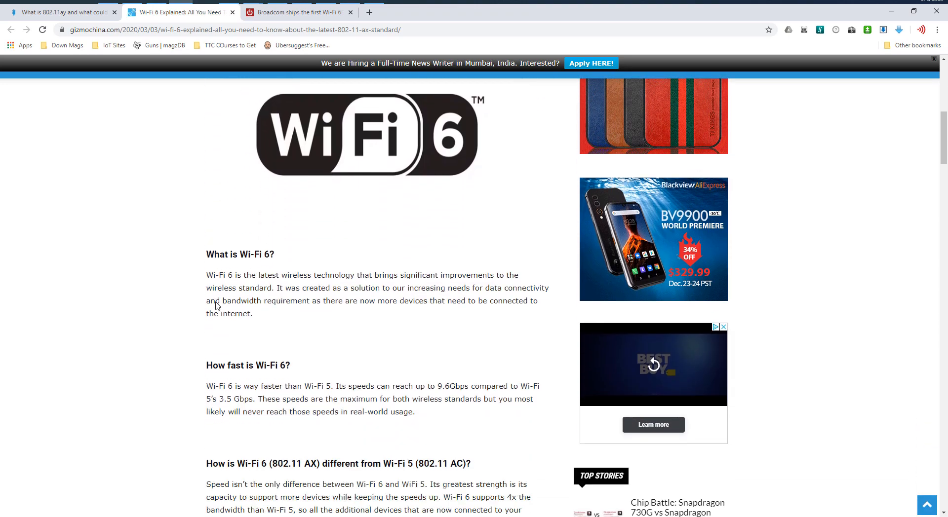
scroll(217, 305, "down", 3)
scroll(217, 305, "down", 2)
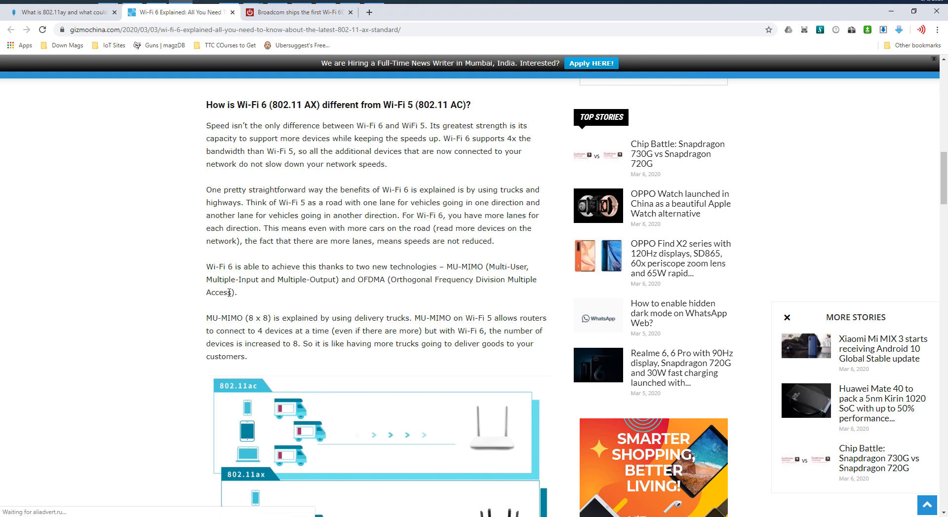
scroll(222, 293, "up", 3)
scroll(214, 293, "up", 3)
scroll(209, 295, "up", 3)
scroll(209, 295, "up", 2)
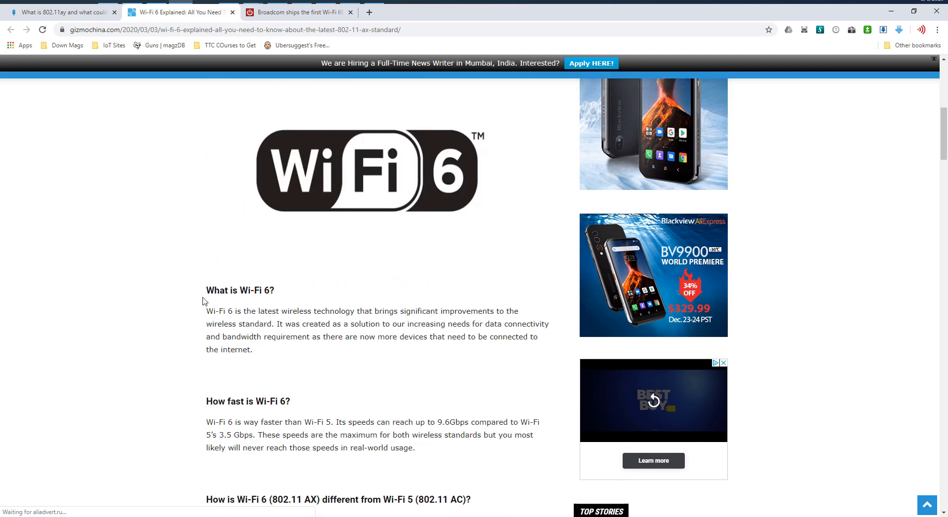
scroll(200, 297, "up", 3)
scroll(194, 303, "up", 2)
scroll(194, 302, "up", 2)
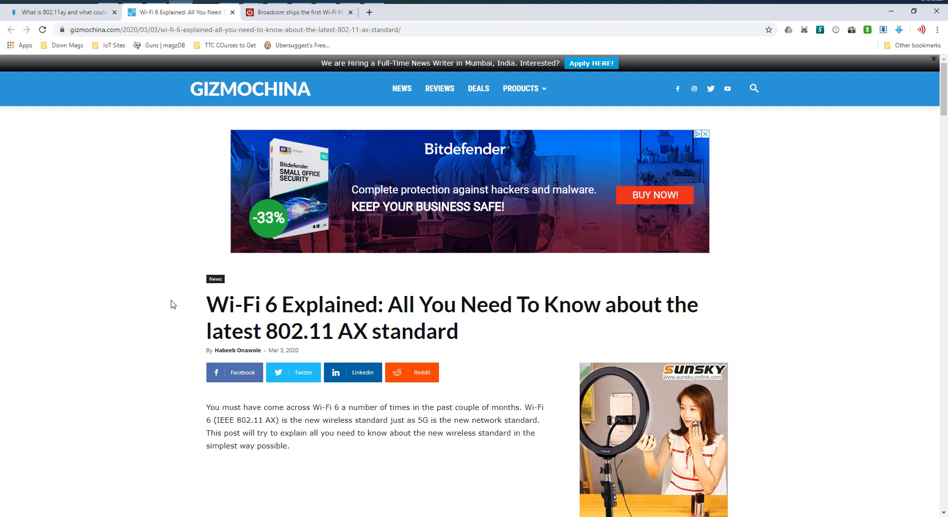
Switch to the PCWorld Broadcom Wi-Fi 6E article tab to read its headline and byline
left_click(296, 11)
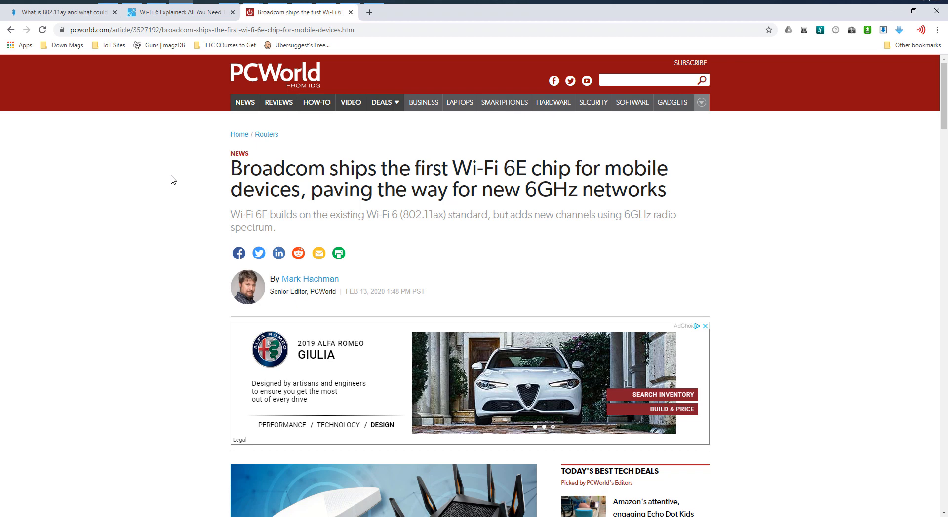
scroll(177, 179, "down", 5)
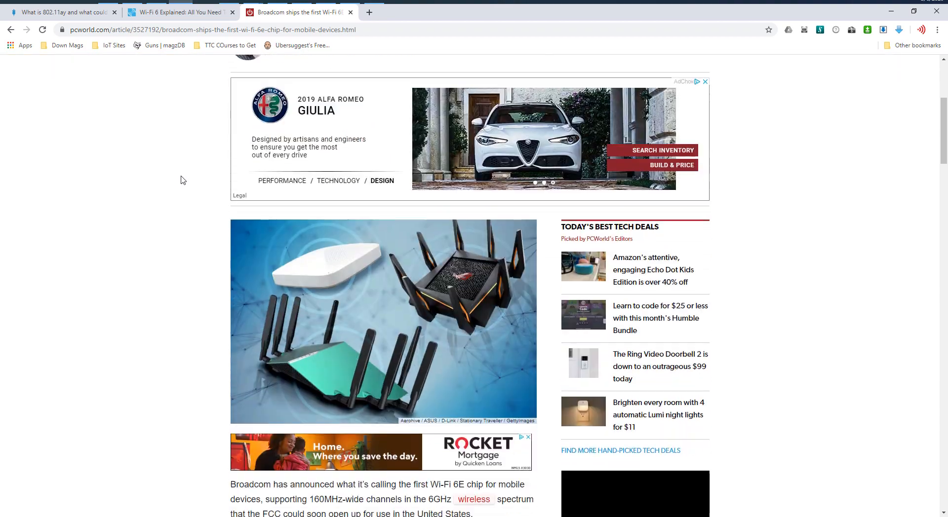
scroll(183, 180, "down", 5)
scroll(185, 180, "down", 3)
scroll(186, 181, "down", 1)
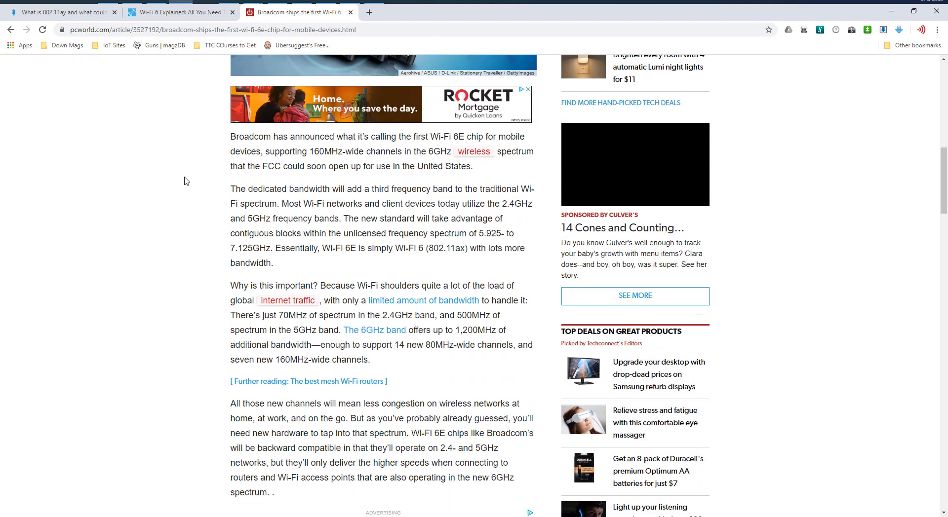
scroll(186, 180, "down", 2)
scroll(186, 181, "down", 4)
scroll(185, 180, "down", 1)
scroll(185, 184, "down", 5)
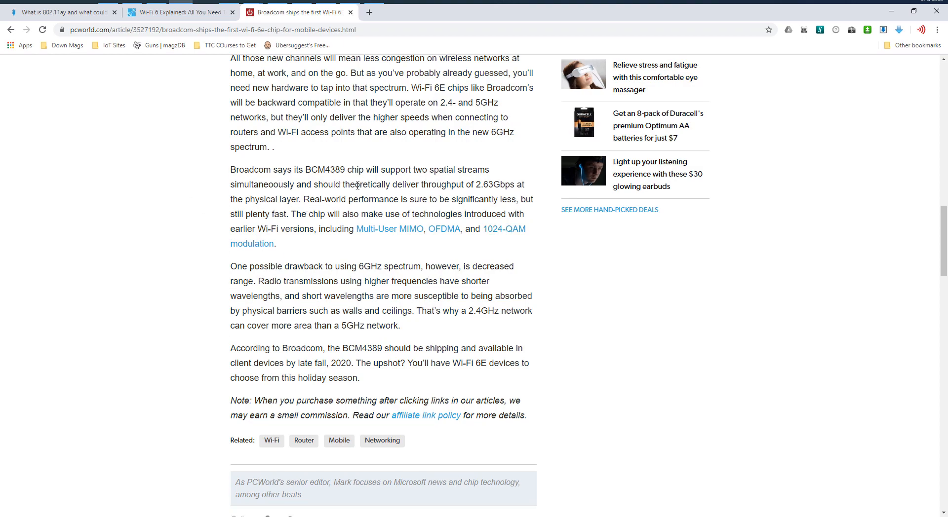
scroll(361, 184, "up", 1)
scroll(344, 204, "up", 5)
scroll(344, 205, "up", 5)
scroll(343, 204, "up", 5)
scroll(343, 205, "up", 3)
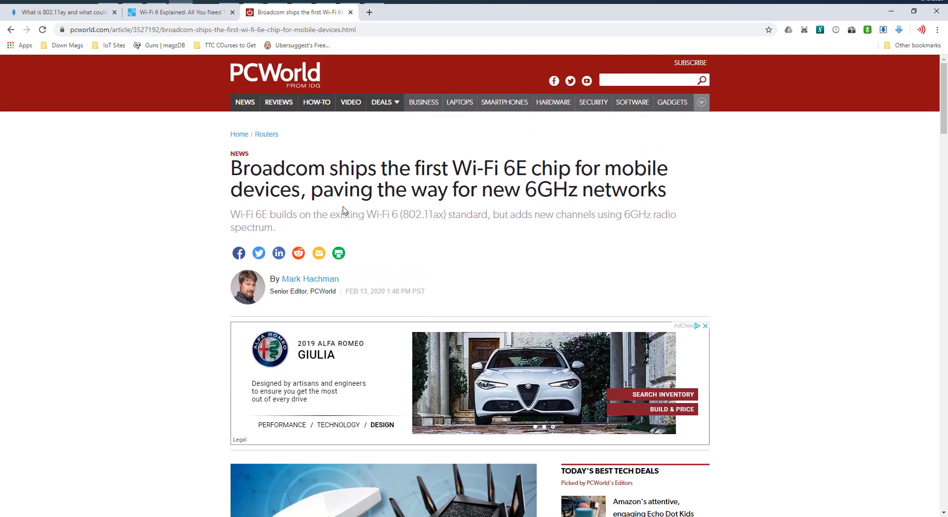